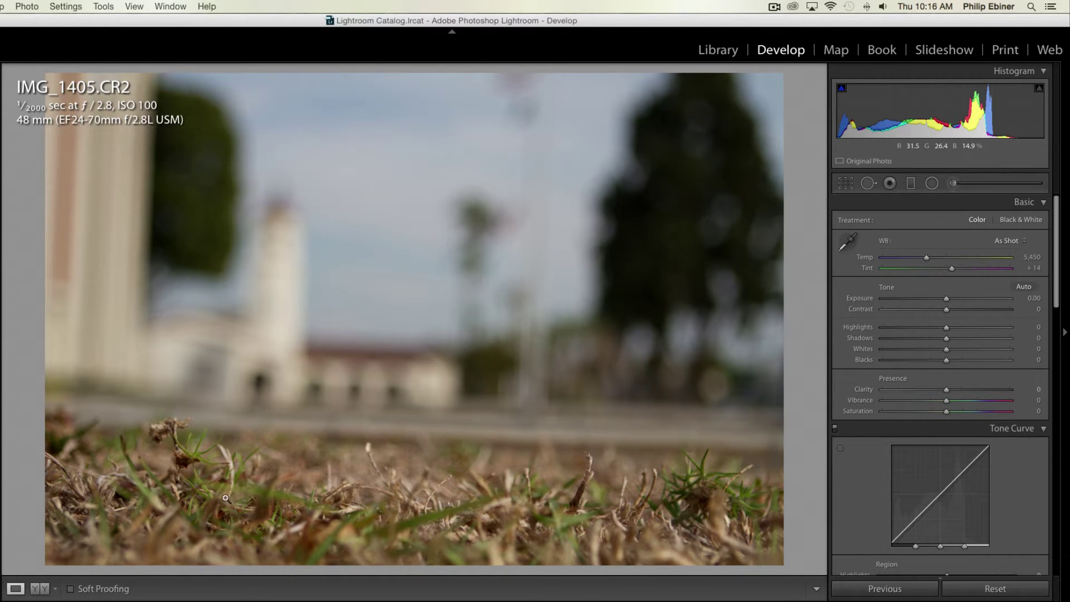
Crop the grass photo in from the top-right corner and straighten it to a -1.00 angle.
left_click(845, 183)
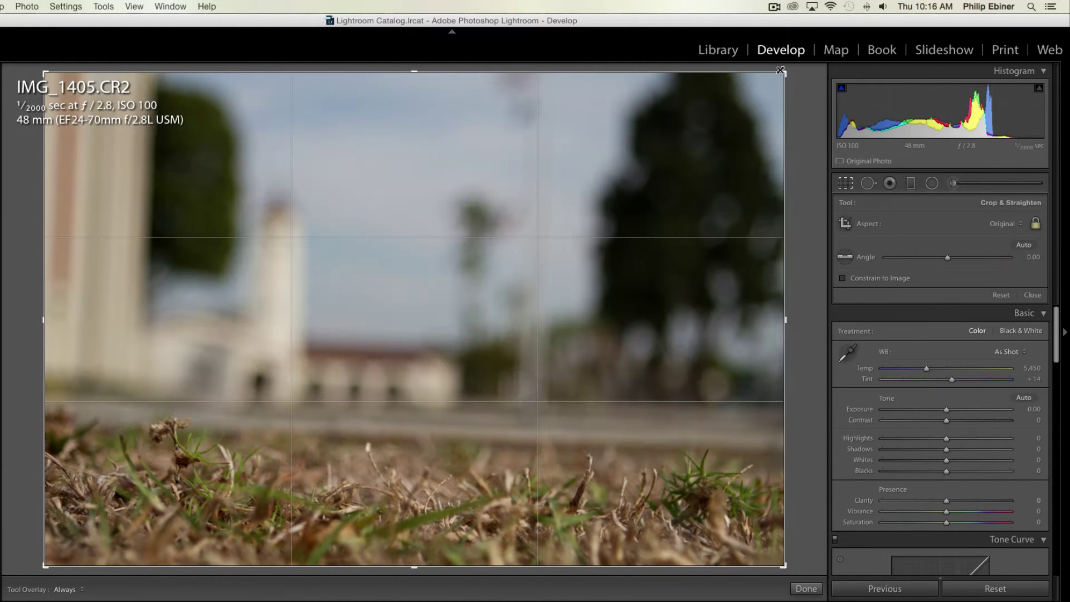
mouse_move(780, 70)
left_mouse_down()
mouse_move(751, 108)
mouse_move(784, 71)
left_mouse_up()
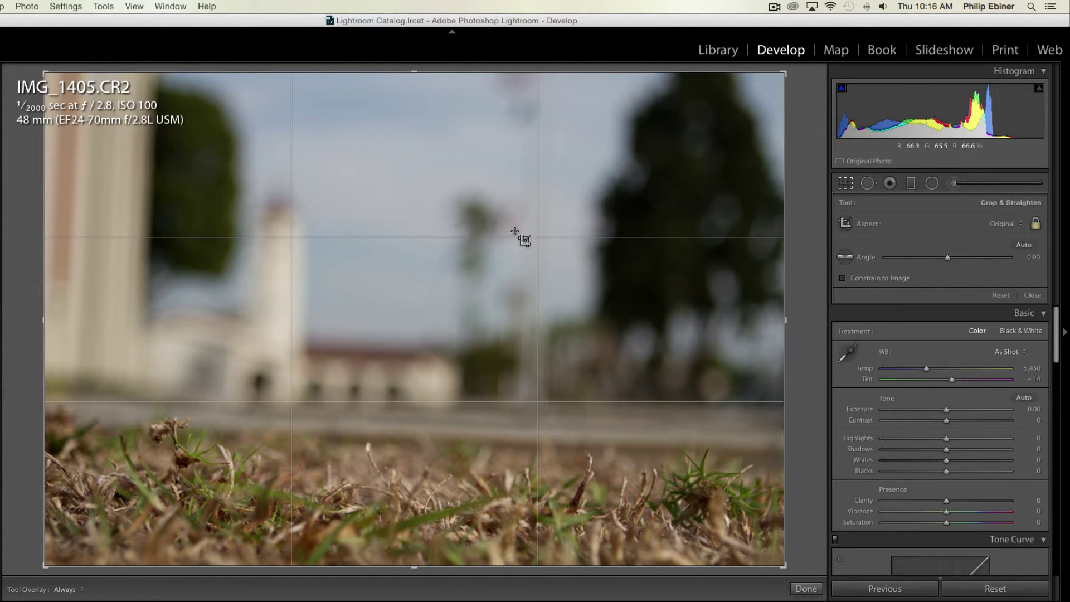
left_click_drag(783, 71, 752, 108)
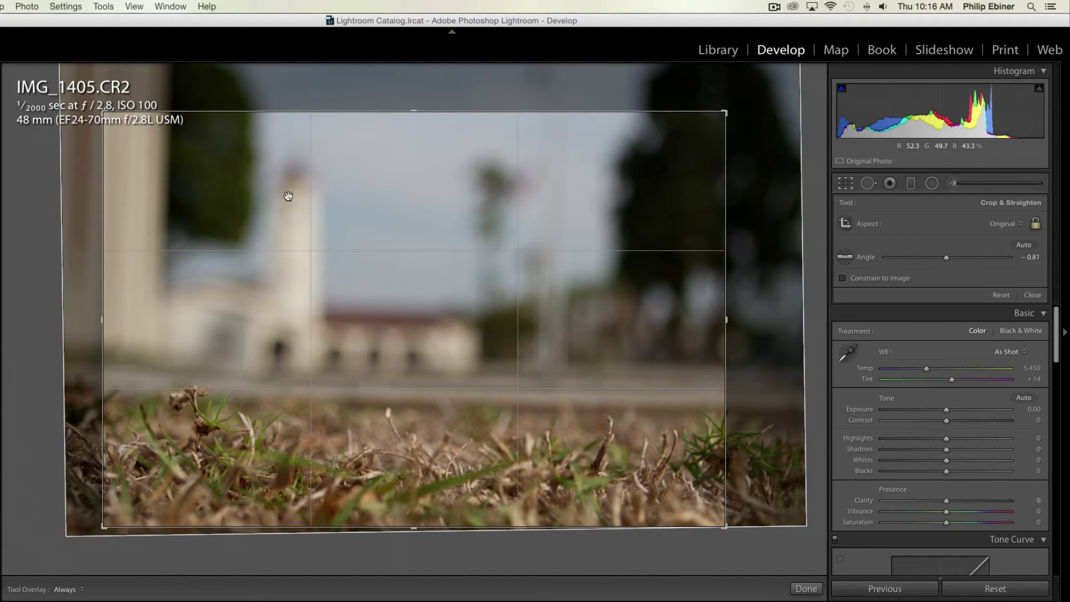
left_click_drag(747, 105, 733, 115)
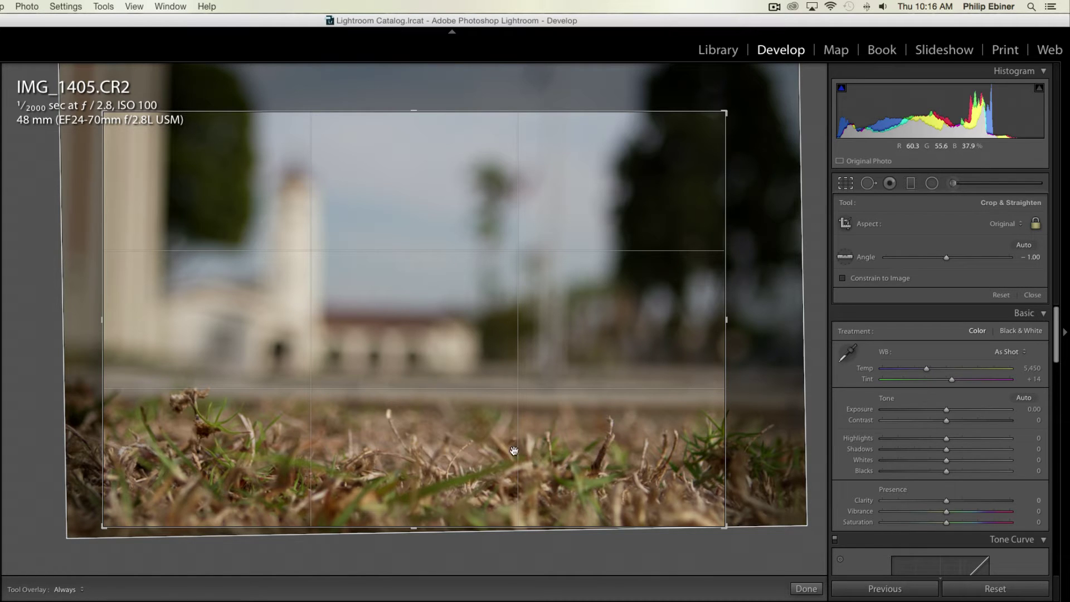
key("Return")
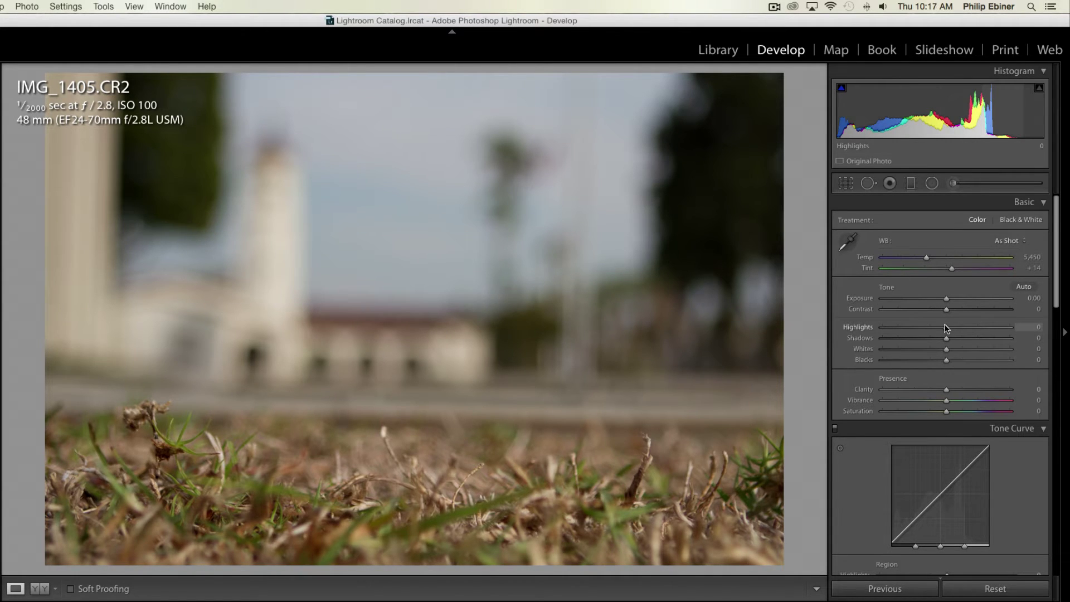
In the Basic panel, apply Shadows +28, Saturation +10, Highlights −25, Whites +22 and Blacks −22.
left_click_drag(946, 339, 932, 359)
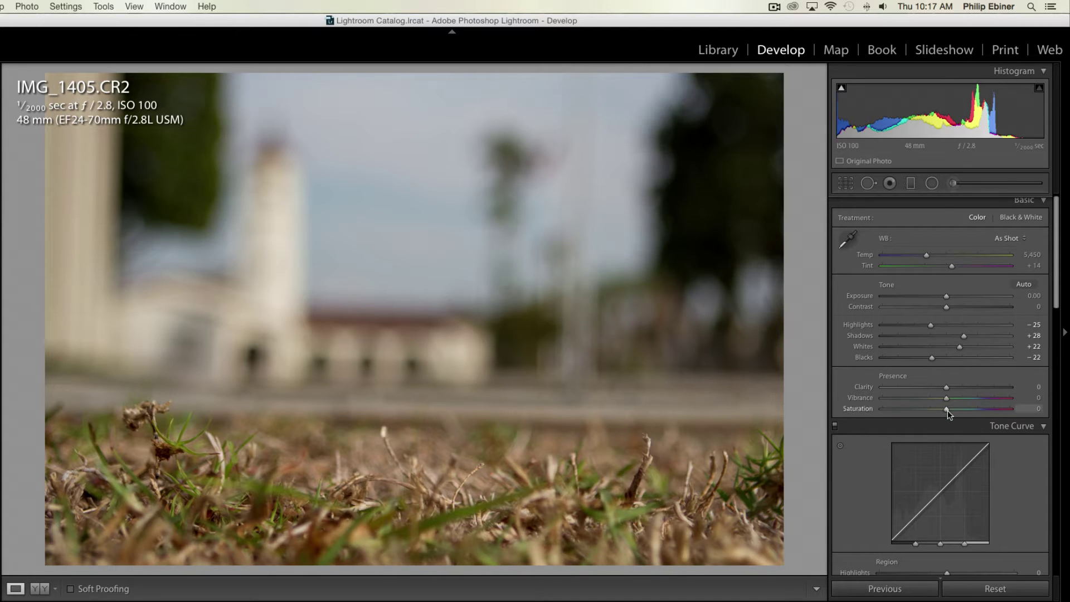
mouse_move(947, 410)
left_mouse_down()
mouse_move(962, 410)
mouse_move(953, 413)
left_mouse_up()
scroll(956, 413, "down", 1)
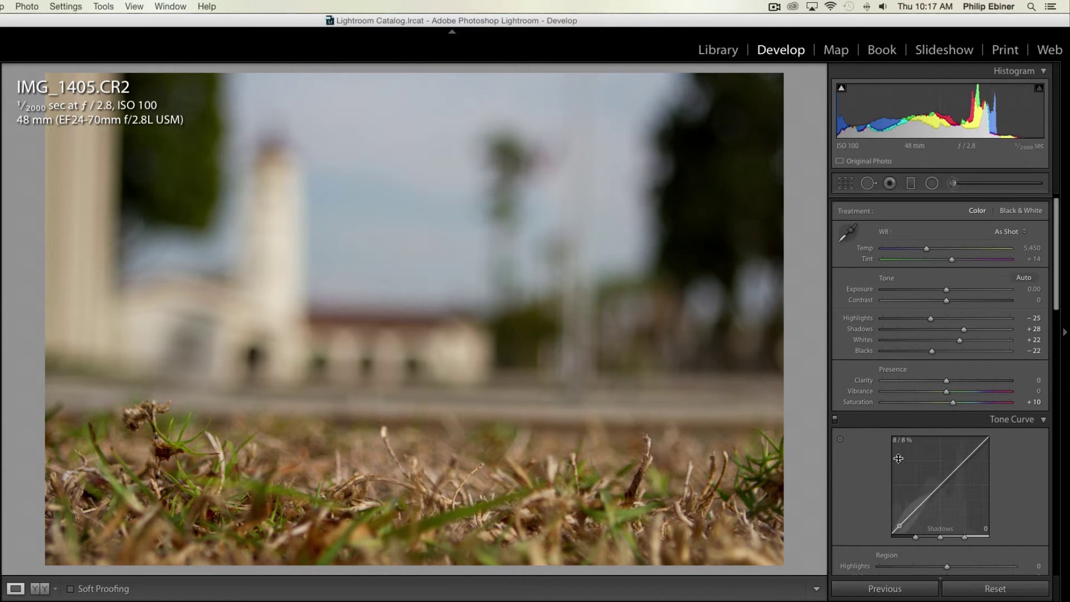
Bend the Tone Curve into an S shape, lifting Lights to +18 and pulling the Darks down.
left_click_drag(969, 467, 917, 511)
scroll(947, 473, "down", 1)
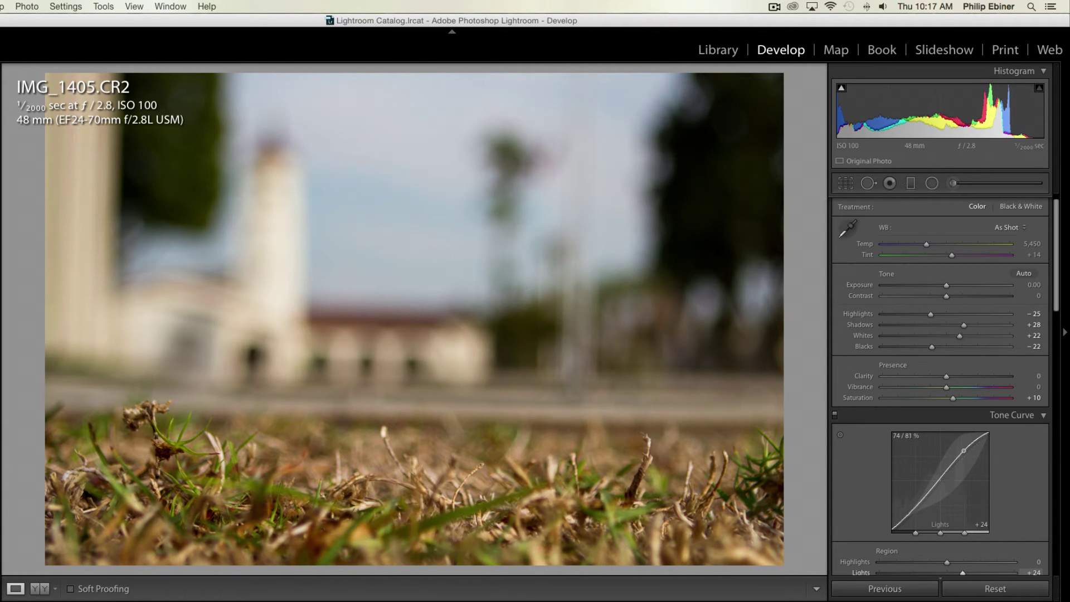
left_click_drag(963, 448, 963, 453)
scroll(964, 453, "down", 1)
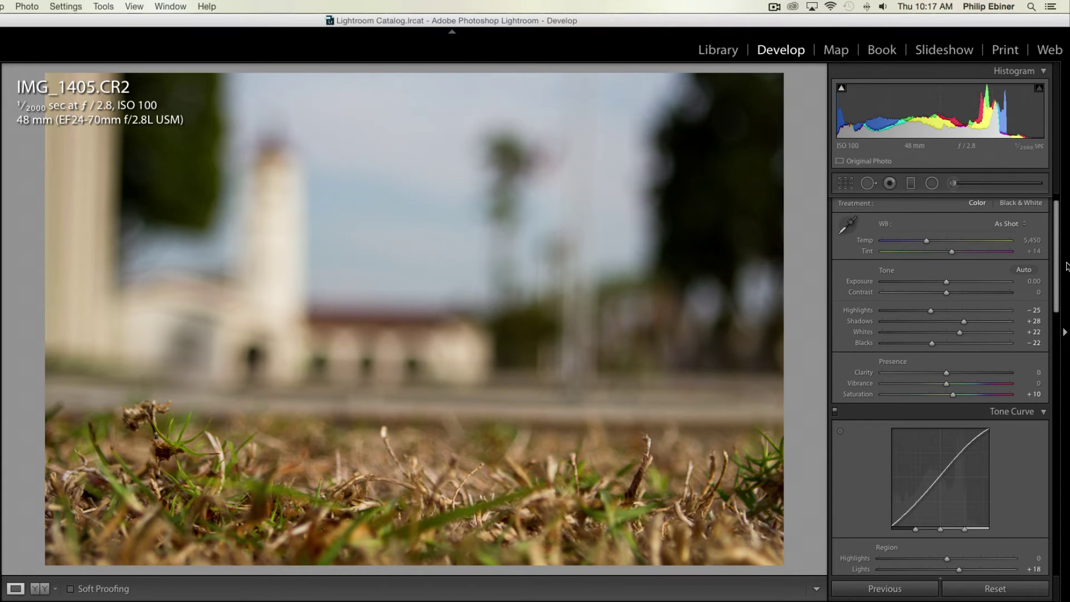
Set the white balance Temp slider to a custom 5,363 in the Basic panel.
scroll(1058, 260, "up", 2)
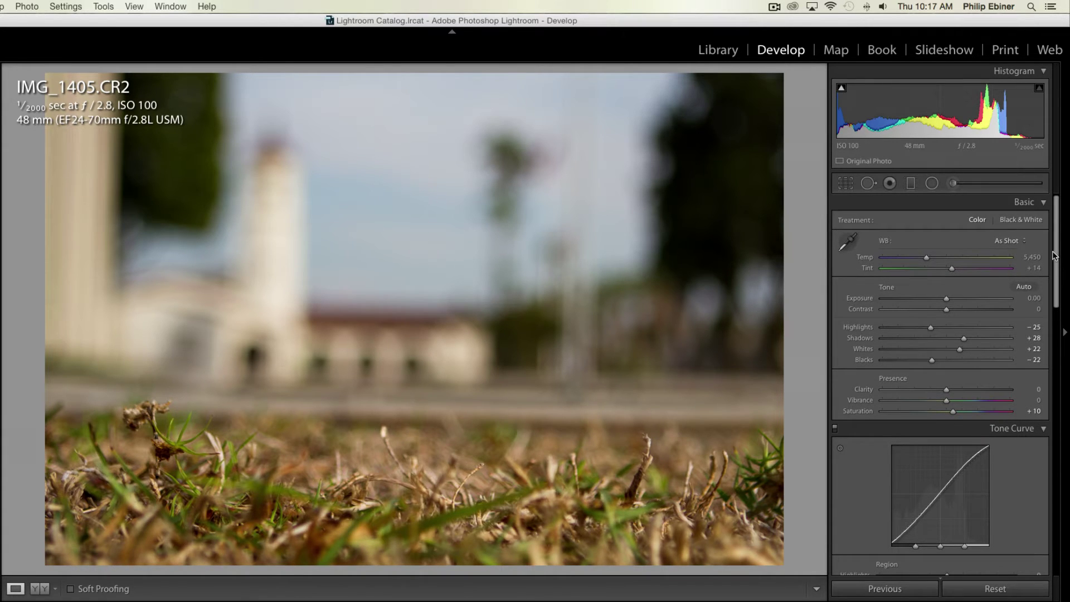
mouse_move(925, 258)
left_mouse_down()
mouse_move(935, 258)
mouse_move(914, 258)
left_mouse_up()
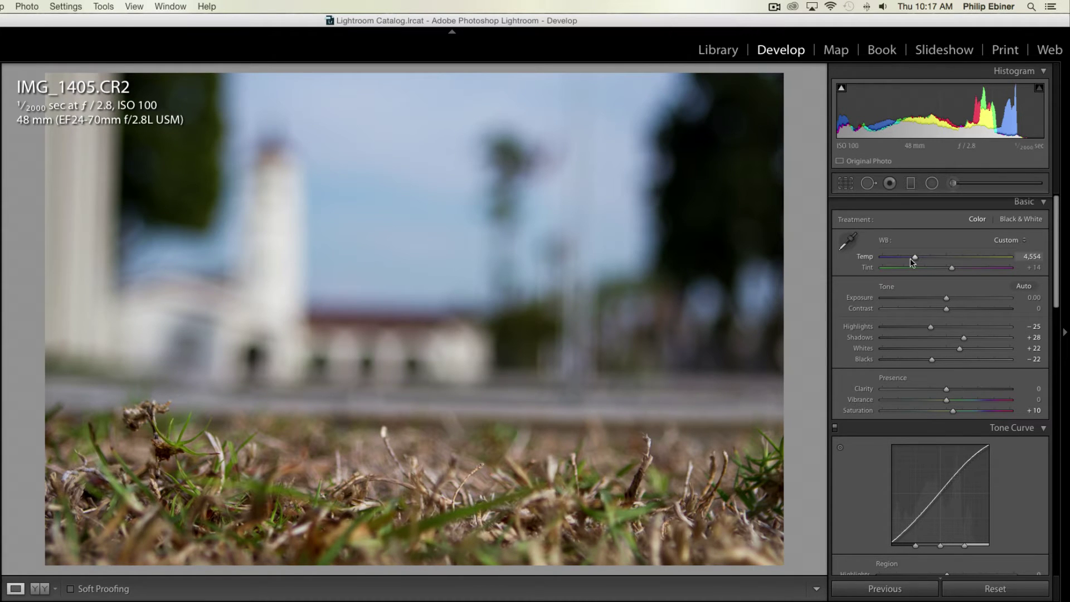
left_click_drag(914, 258, 922, 259)
scroll(922, 259, "down", 1)
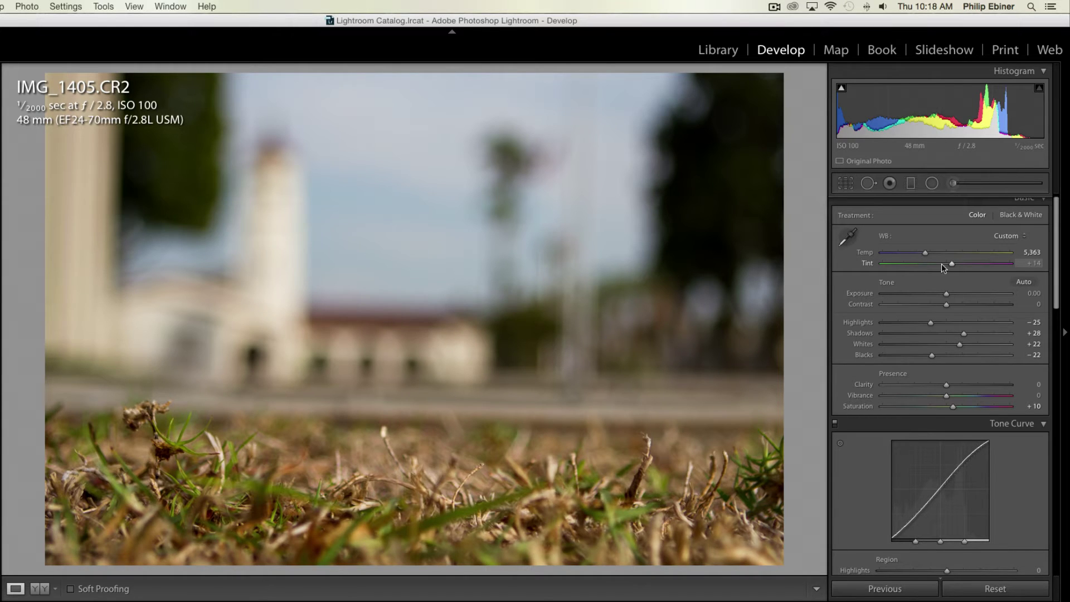
left_click_drag(1057, 276, 1019, 442)
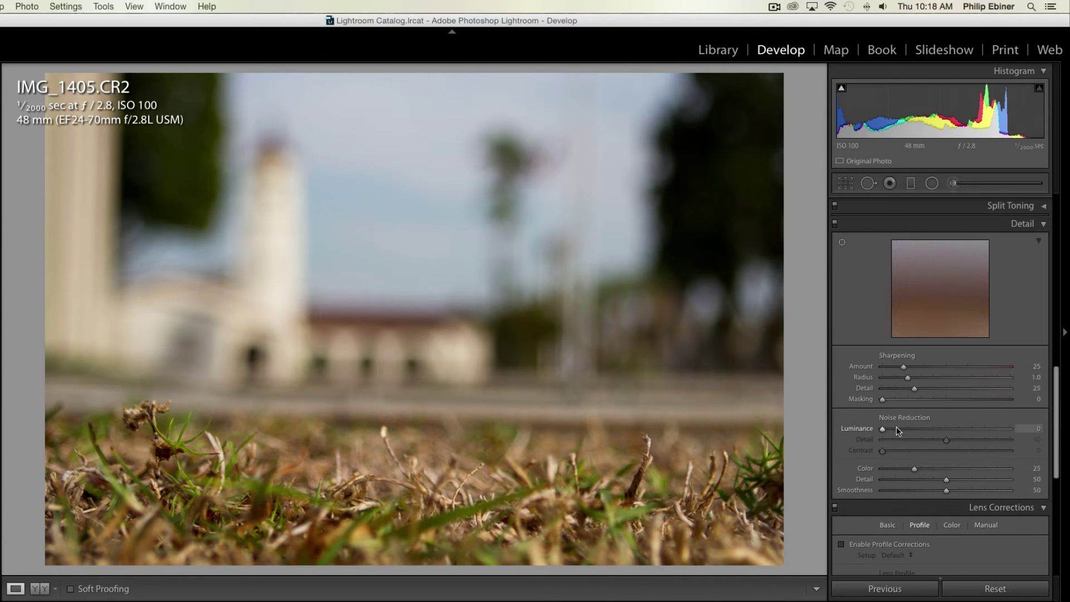
Inspect the grass at 1:1, set Luminance noise reduction to 25, and return to fit view.
left_click(336, 312)
left_click_drag(401, 410, 609, 72)
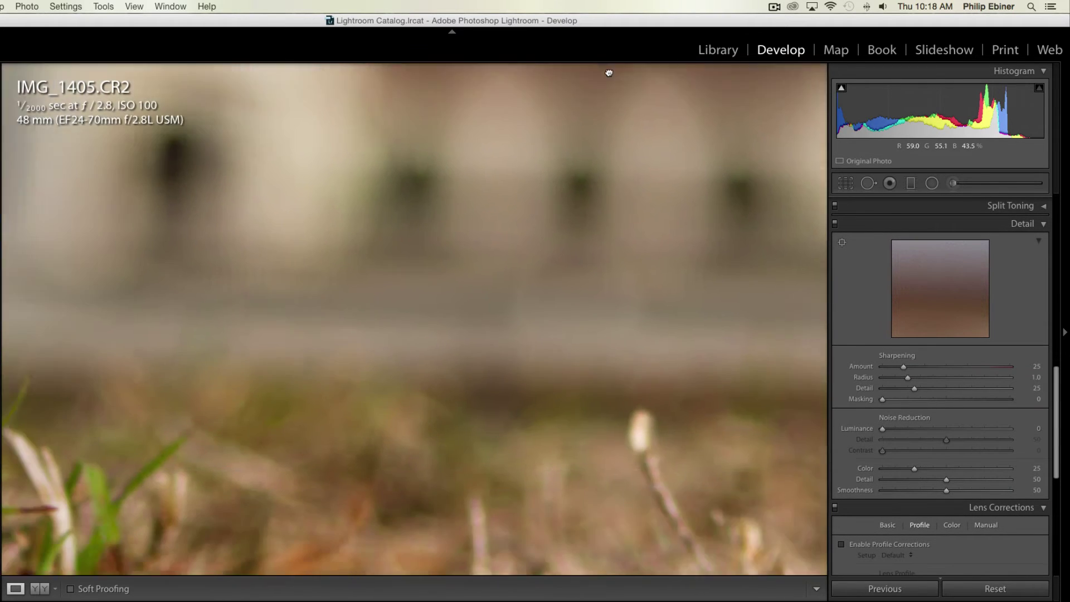
left_click_drag(558, 340, 659, 124)
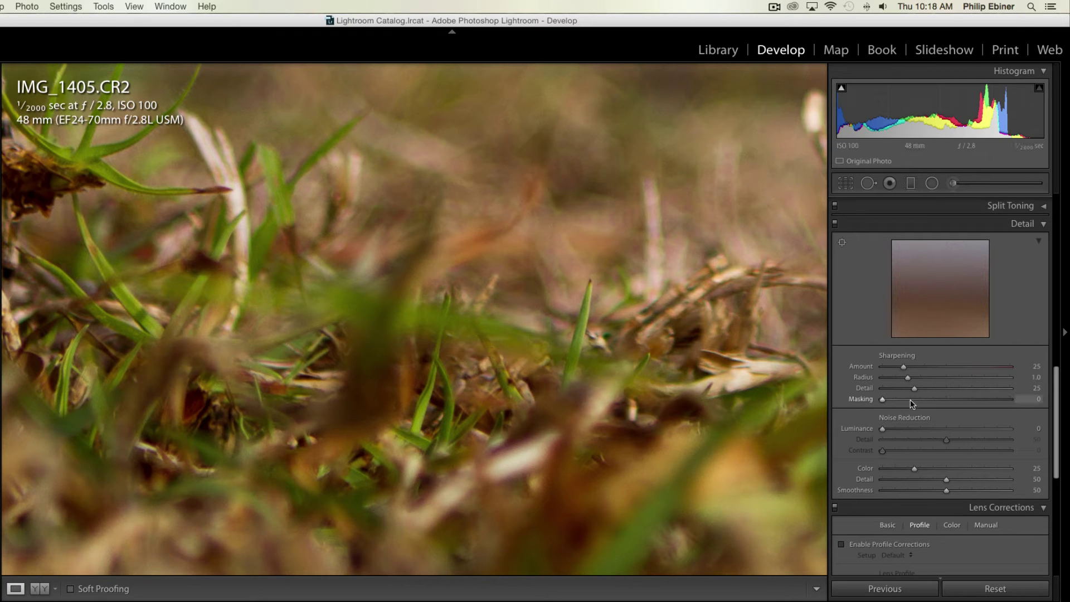
left_click(1035, 428)
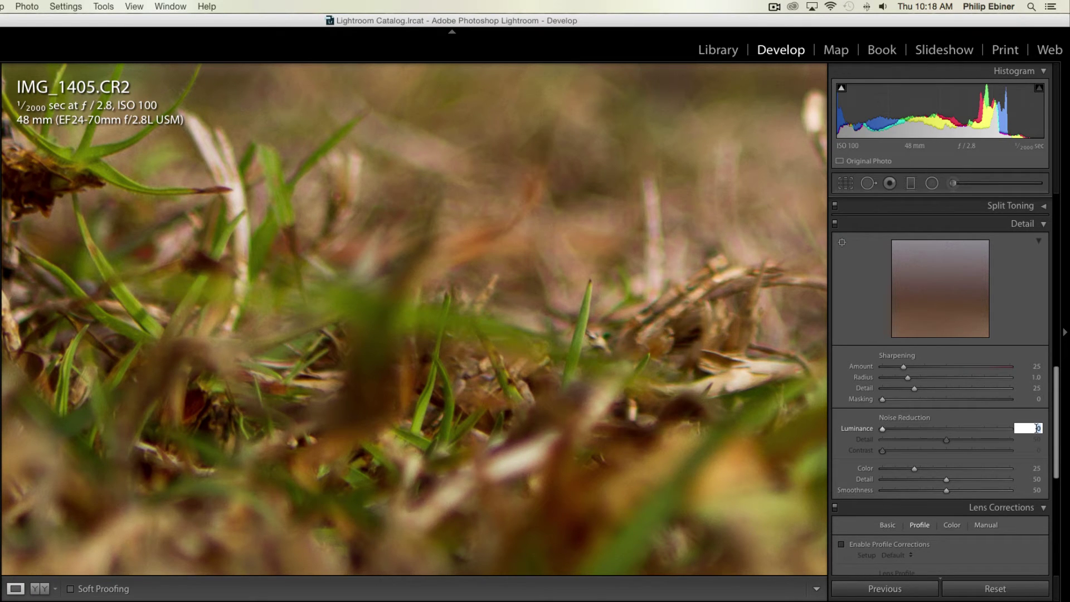
key("Return")
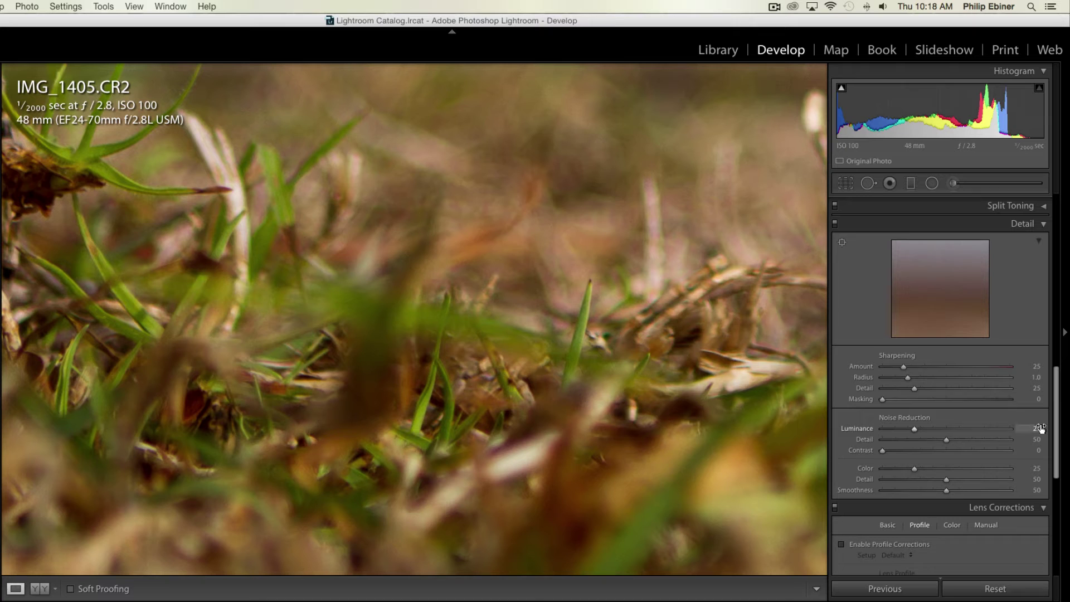
left_click(487, 249)
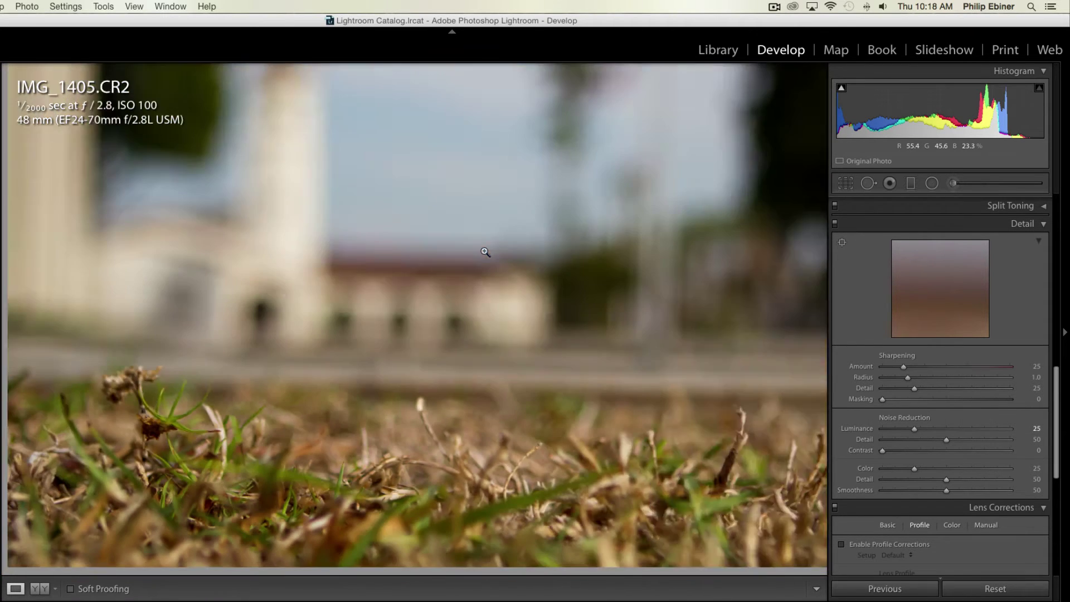
left_click_drag(1057, 415, 1060, 511)
Reset the post-crop vignette Amount to 0 after briefly comparing with the Fullerton sign photo.
left_click_drag(947, 418, 925, 419)
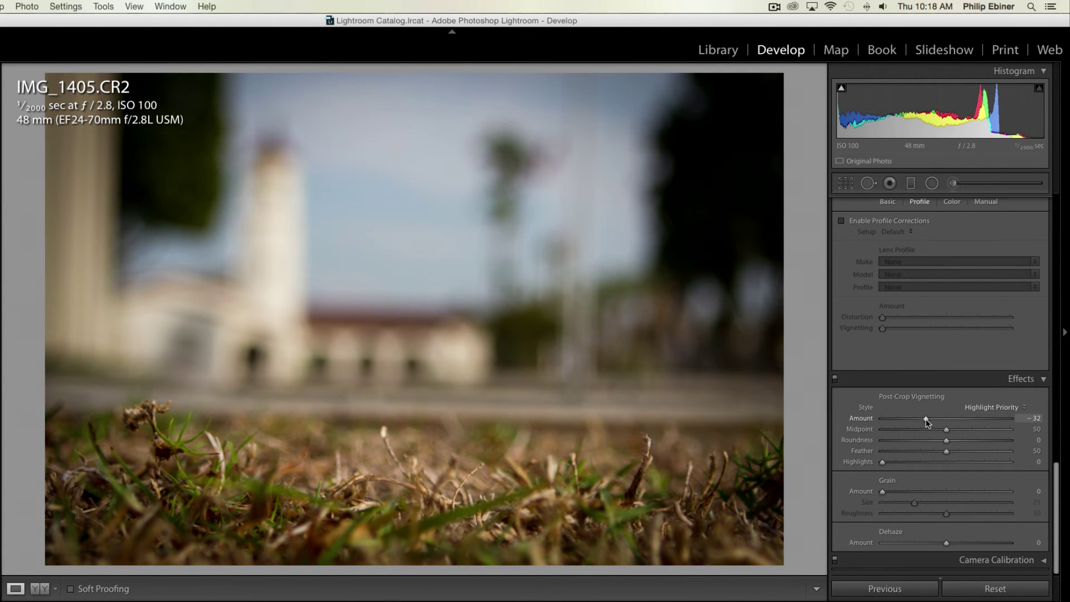
double_click(862, 419)
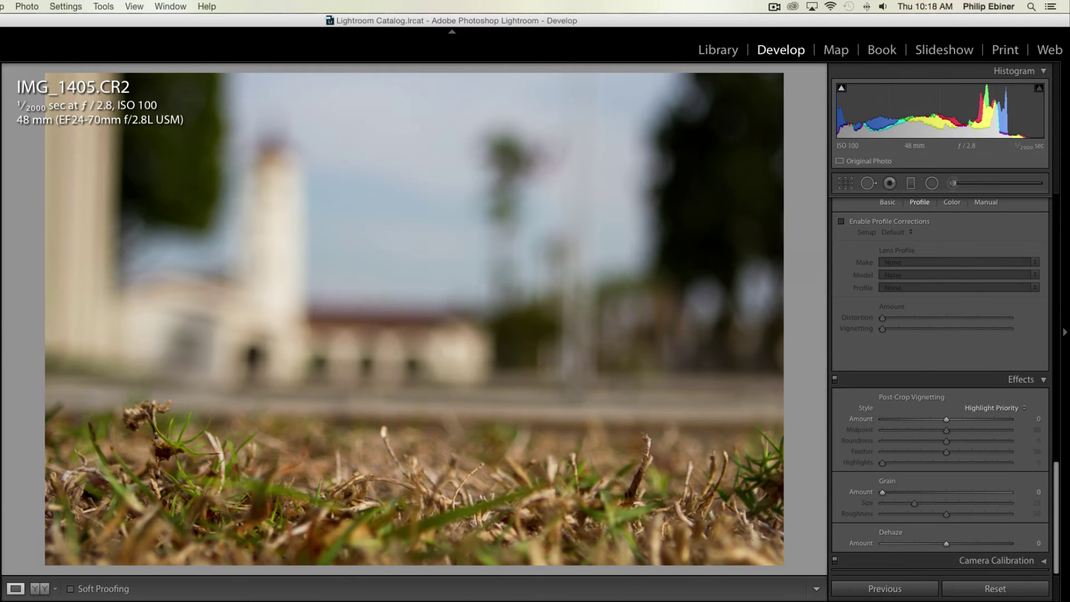
key("Right")
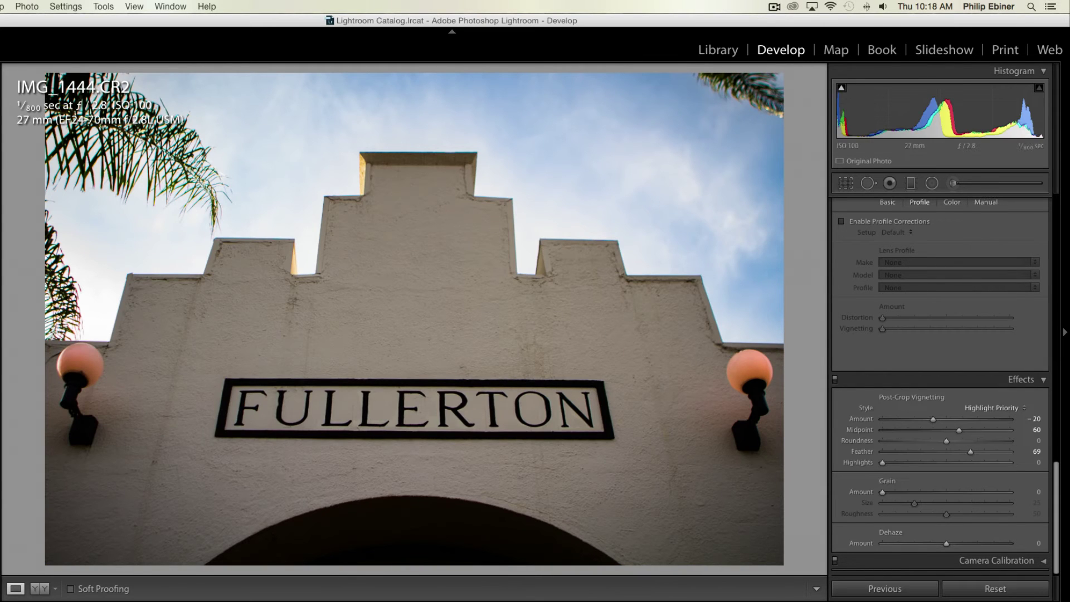
key("Left")
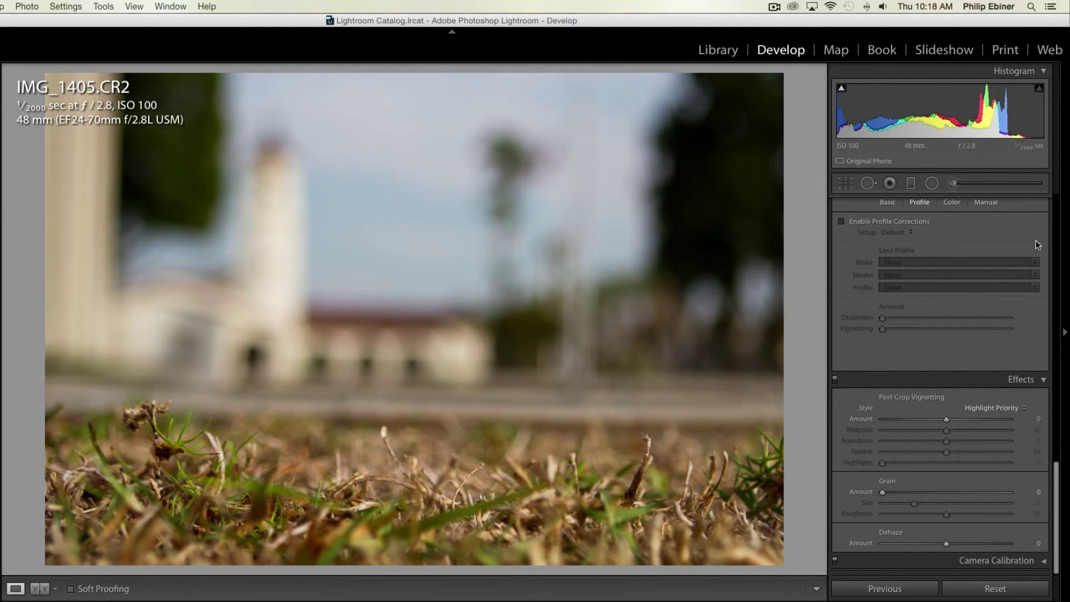
scroll(1054, 244, "up", 10)
scroll(1055, 361, "up", 10)
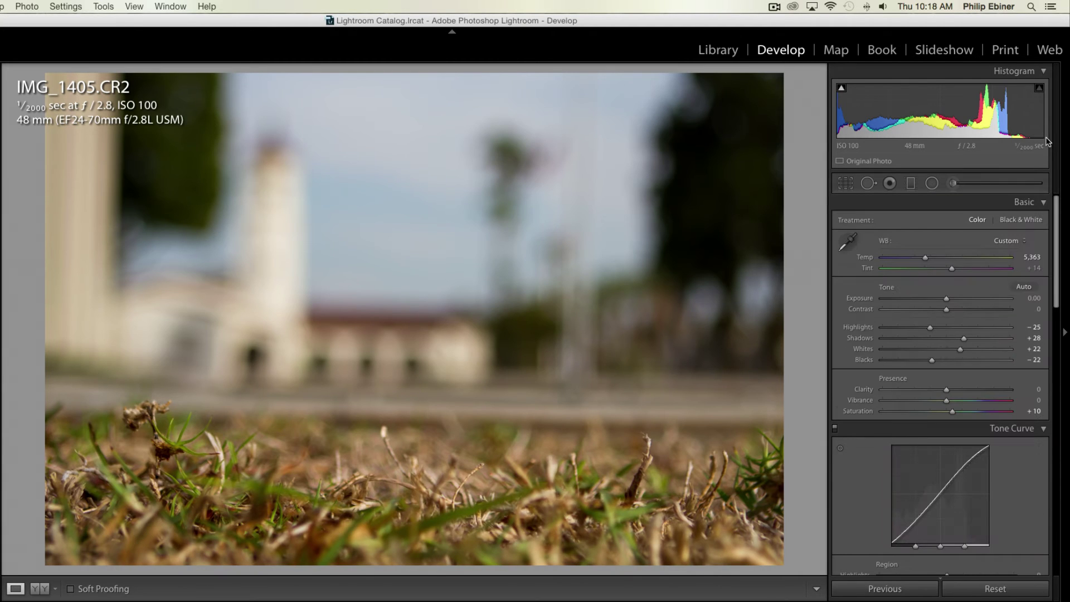
Drag a graduated filter down over the sky with Exposure about 0.35 and Temp −7.
left_click(911, 184)
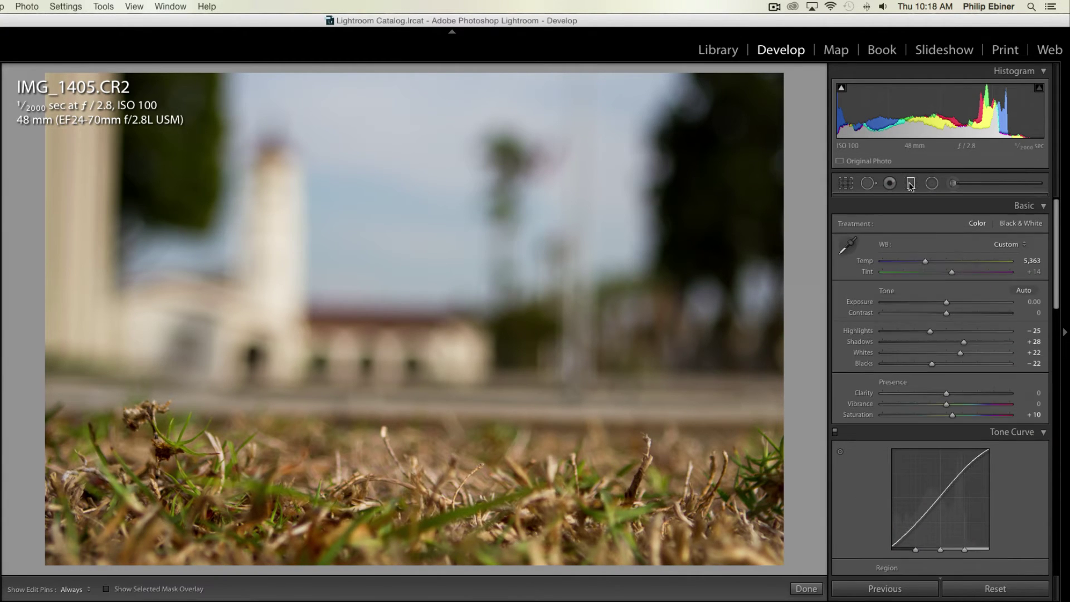
left_click_drag(407, 211, 397, 588)
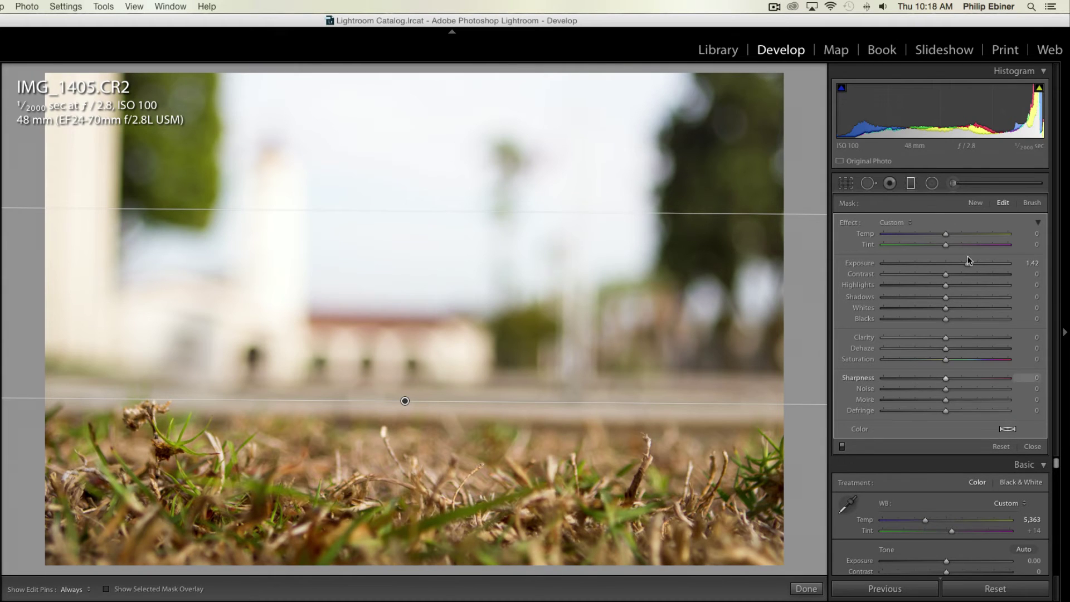
left_click_drag(962, 263, 935, 266)
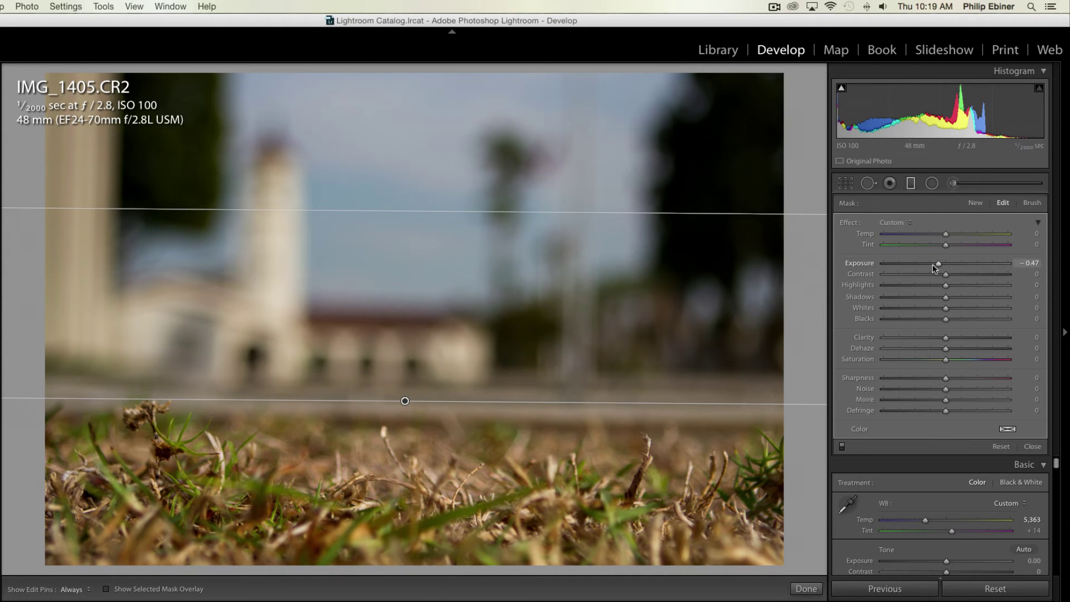
left_click_drag(938, 264, 952, 265)
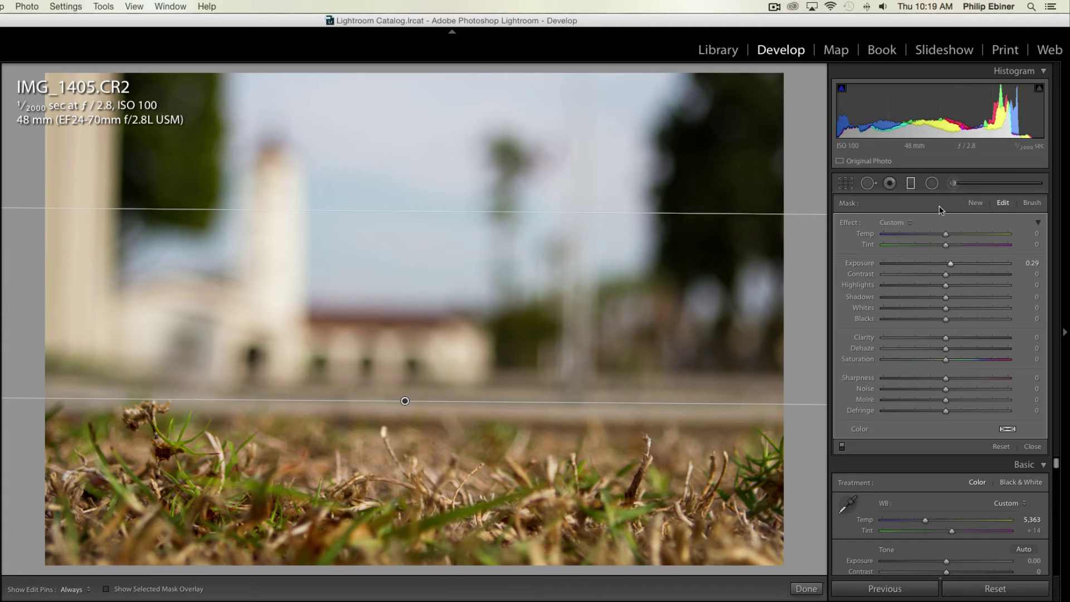
left_click_drag(951, 267, 943, 236)
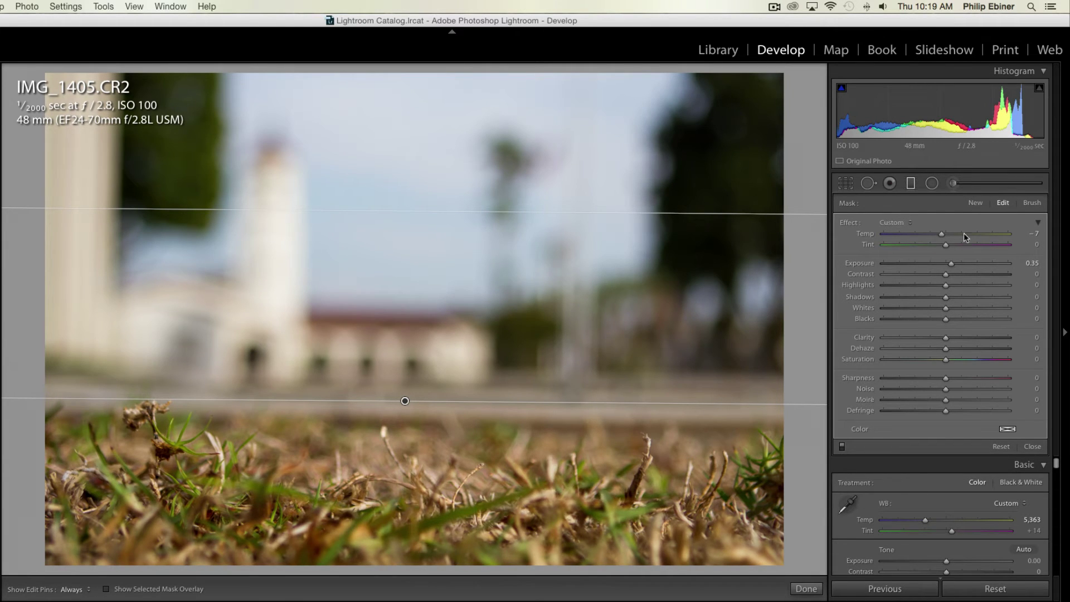
Set the sky filter to Temp −13 and Exposure 0.43, undoing a trial Sharpness change, and apply it.
mouse_move(941, 234)
left_mouse_down()
mouse_move(952, 235)
mouse_move(939, 235)
left_mouse_up()
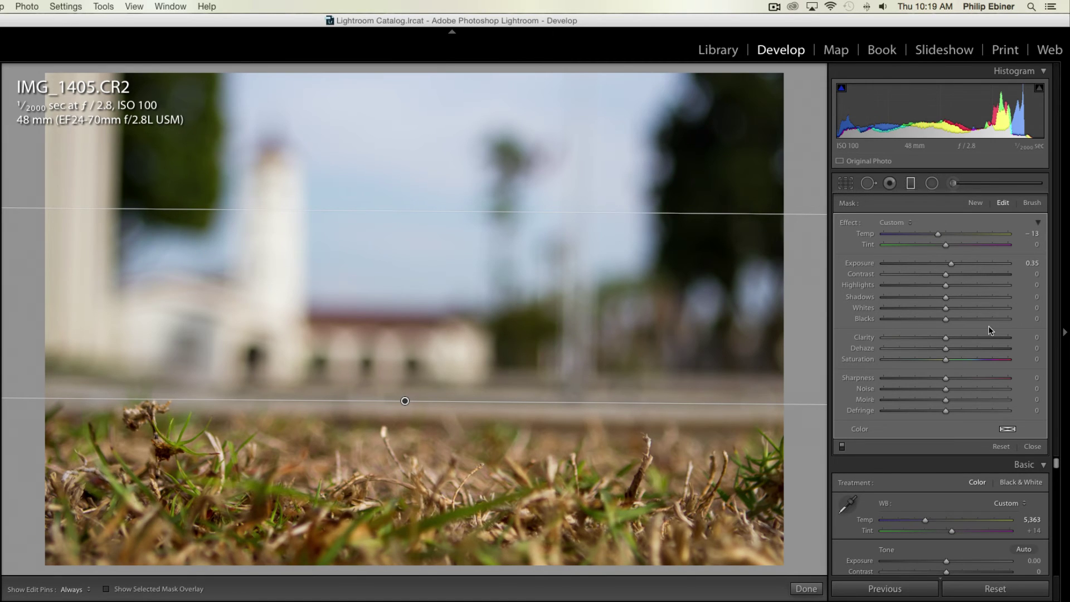
left_click_drag(945, 379, 874, 379)
key("super+z")
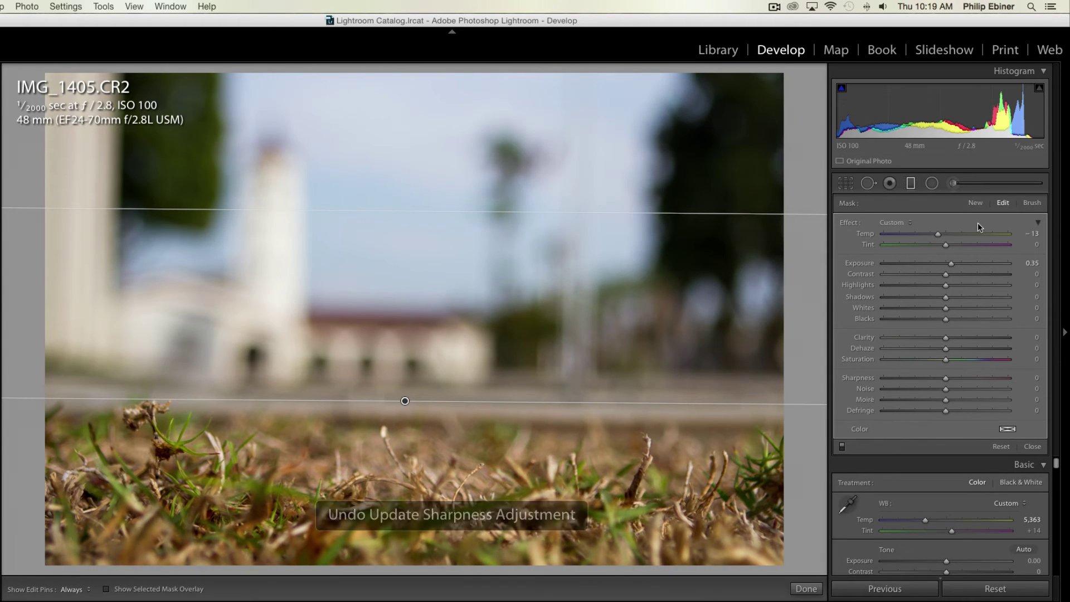
left_click_drag(944, 265, 953, 268)
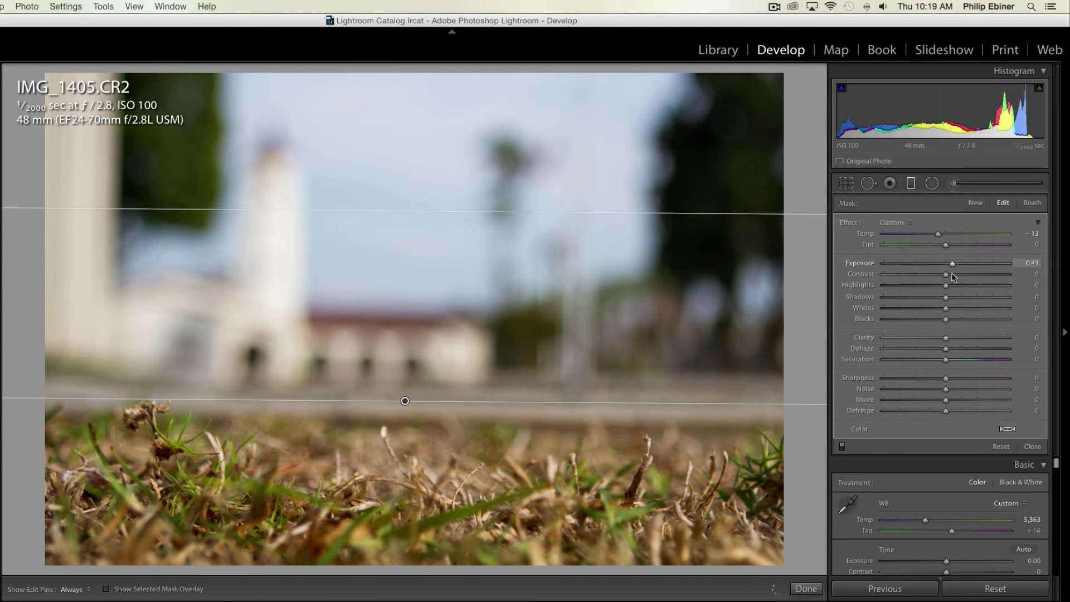
left_click(806, 589)
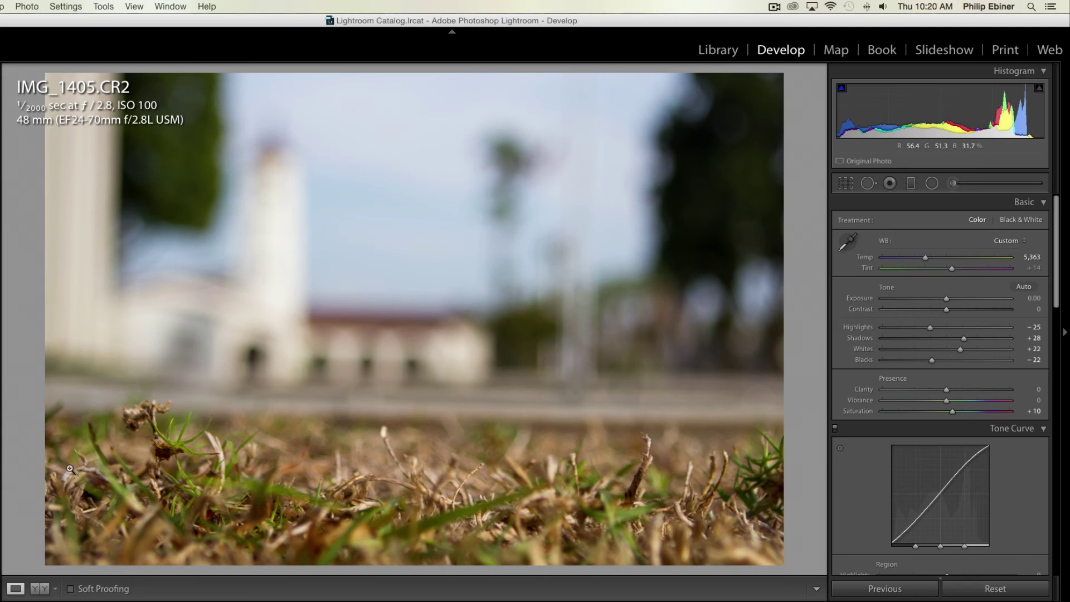
Reset the Fullerton sign photo to show the original, then undo to restore its edits.
left_click(1030, 593)
key("super+z")
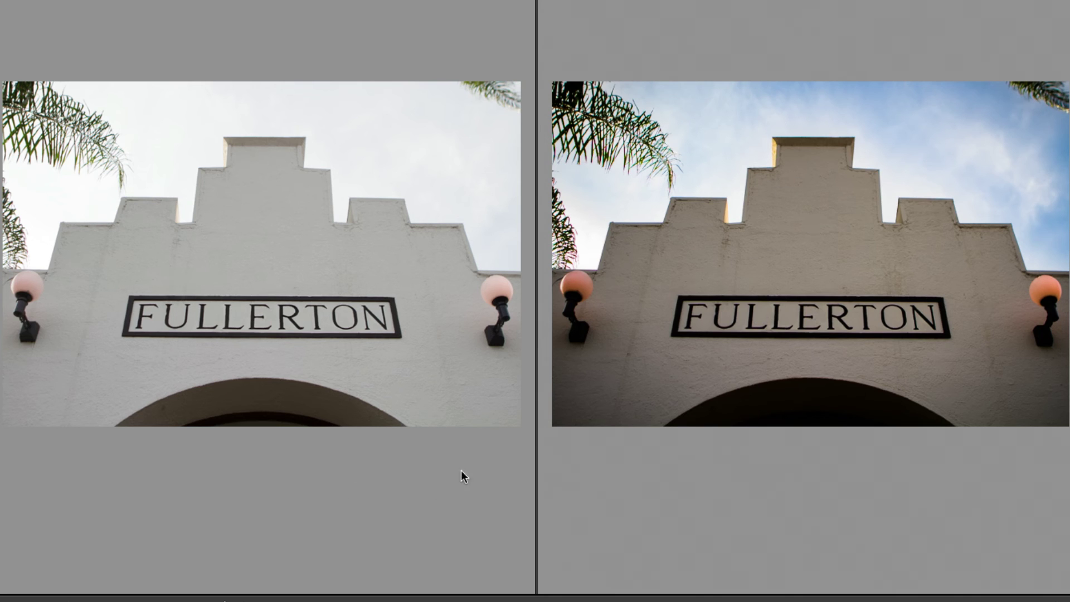
Step through Before/After comparisons of the water tank, bamboo and orange photos to the grass photo.
key("Right")
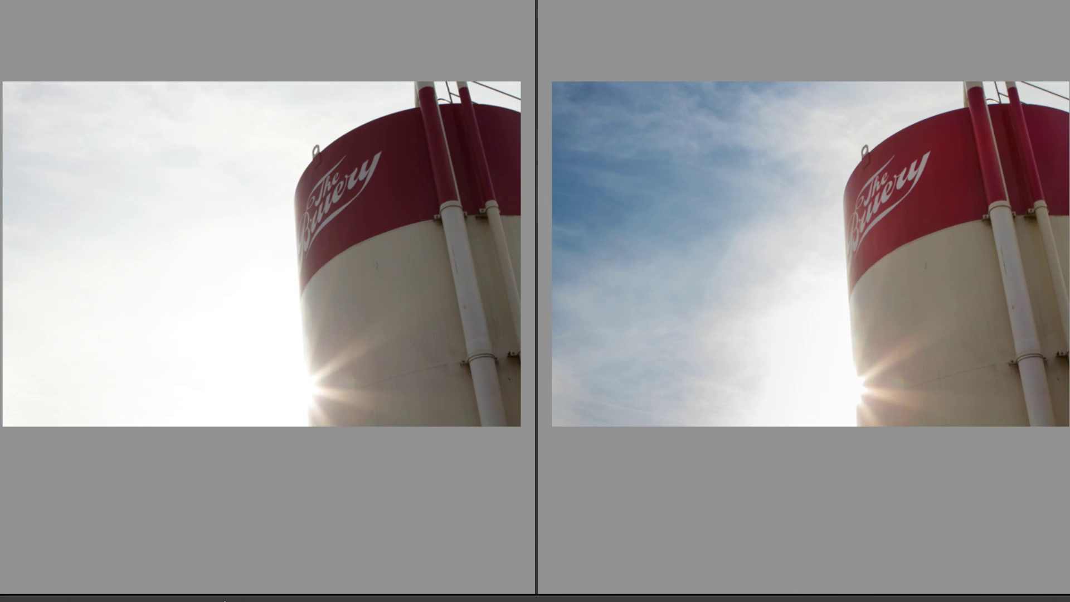
key("Right")
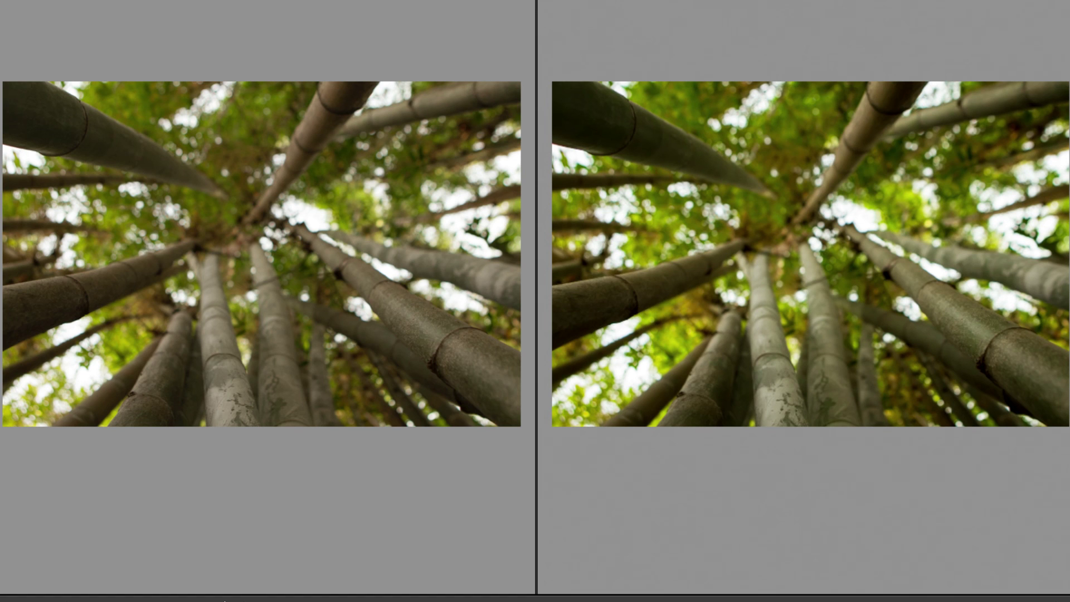
key("Right")
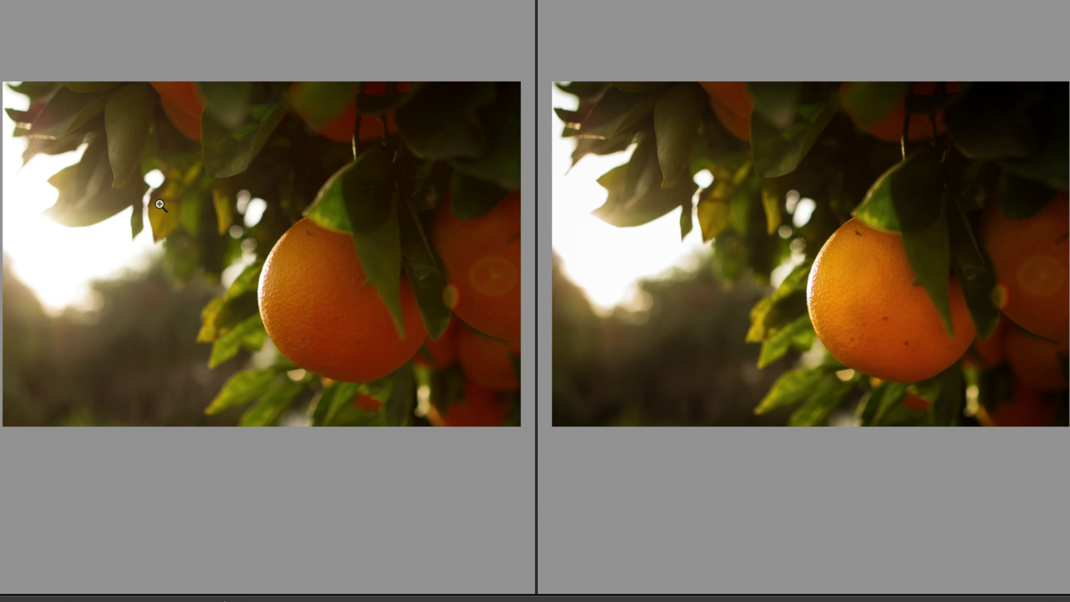
key("Right")
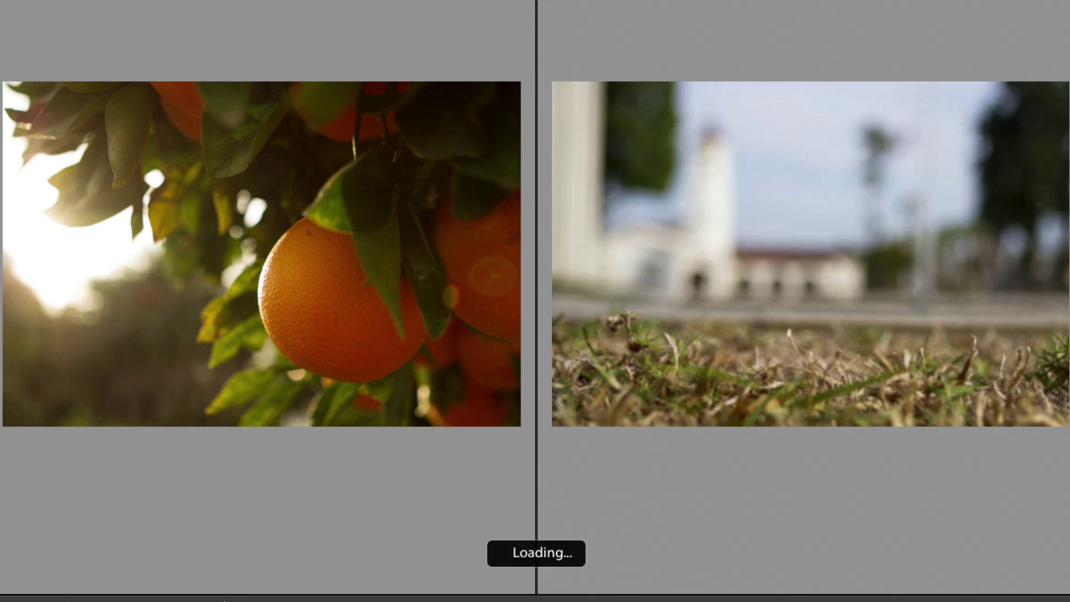